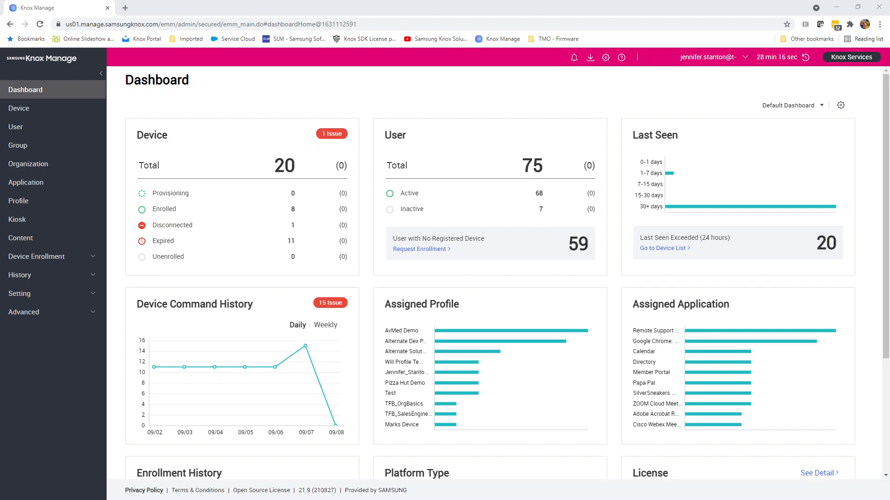
Open the kiosk list and view the application types offered for a new kiosk without adding one
click(51, 220)
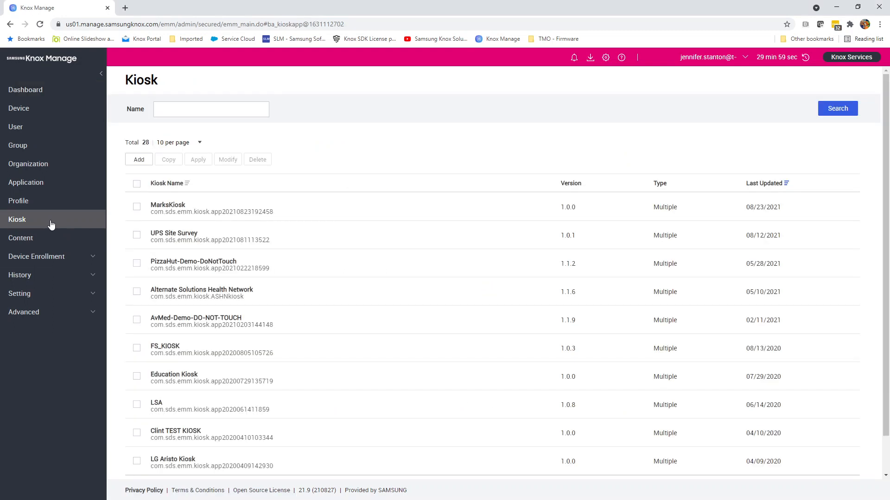
click(139, 159)
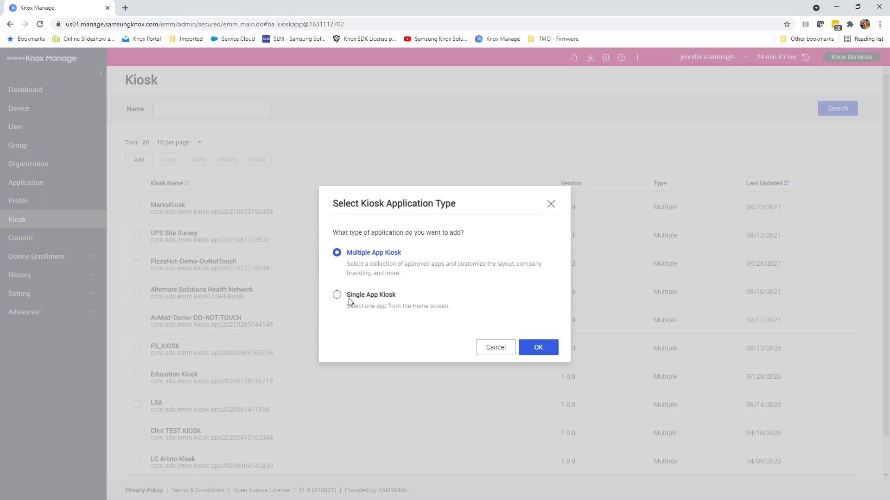
click(495, 348)
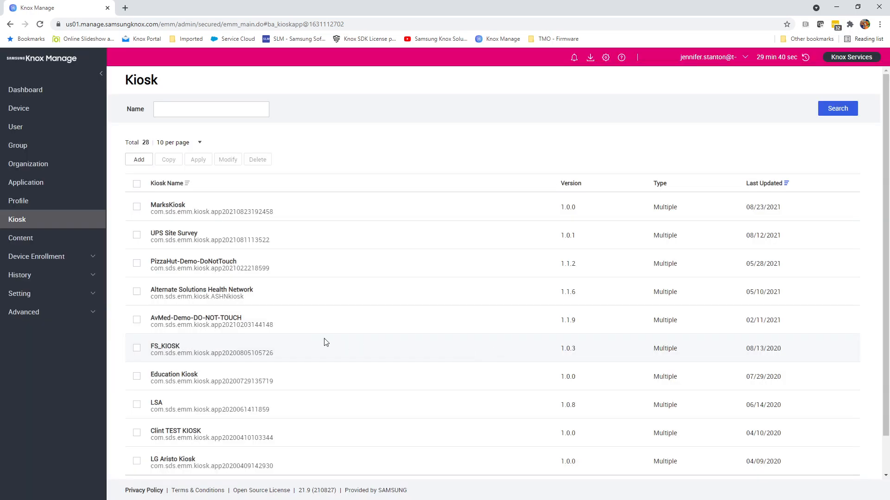
Try adding another app icon above Google Maps in the PizzaHut-Demo-DoNotTouch kiosk layout, then discard the changes and return to the kiosk list
click(176, 262)
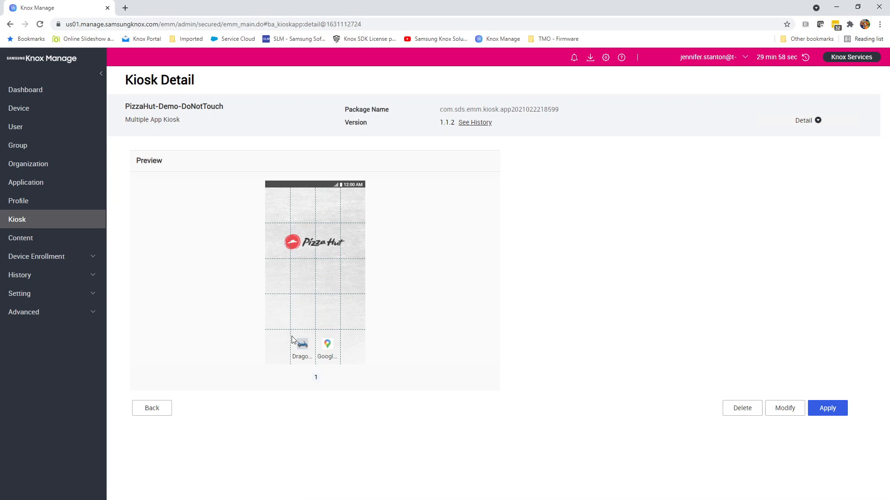
click(785, 407)
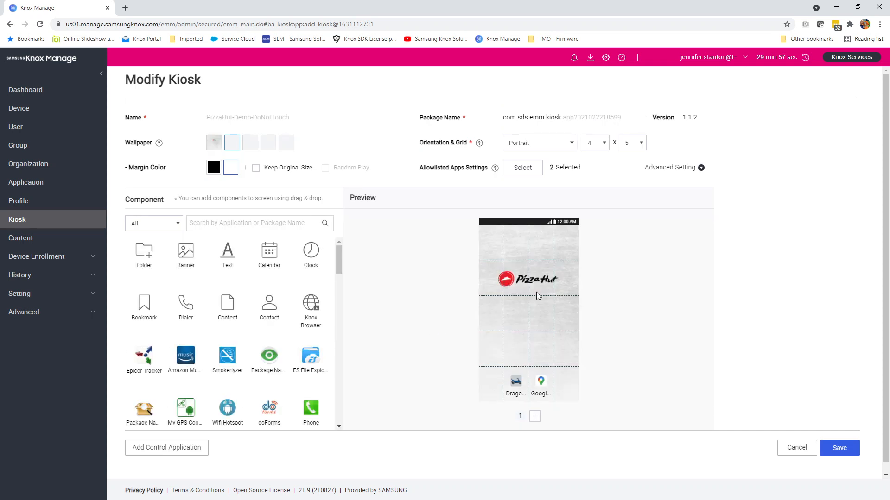
drag(310, 356, 472, 387)
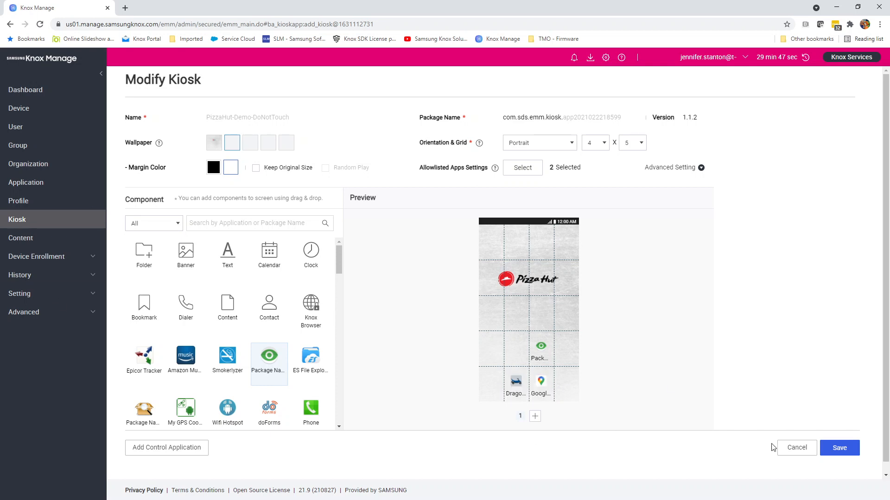
click(793, 449)
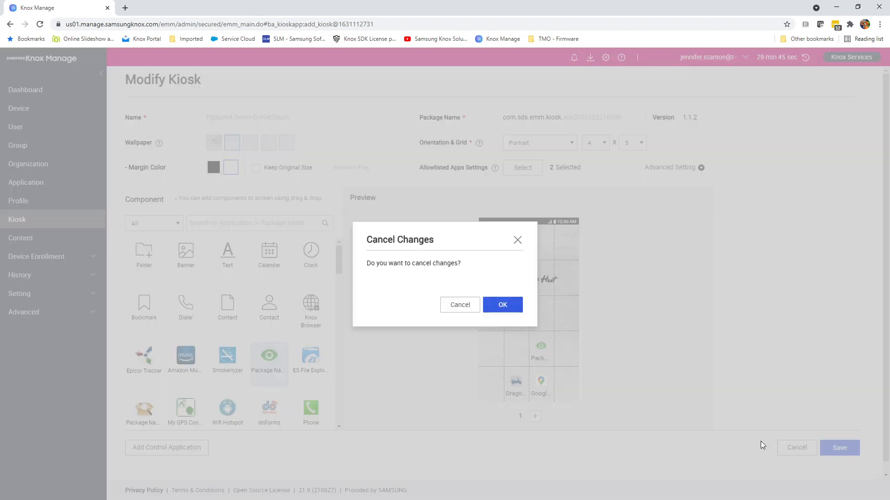
click(499, 307)
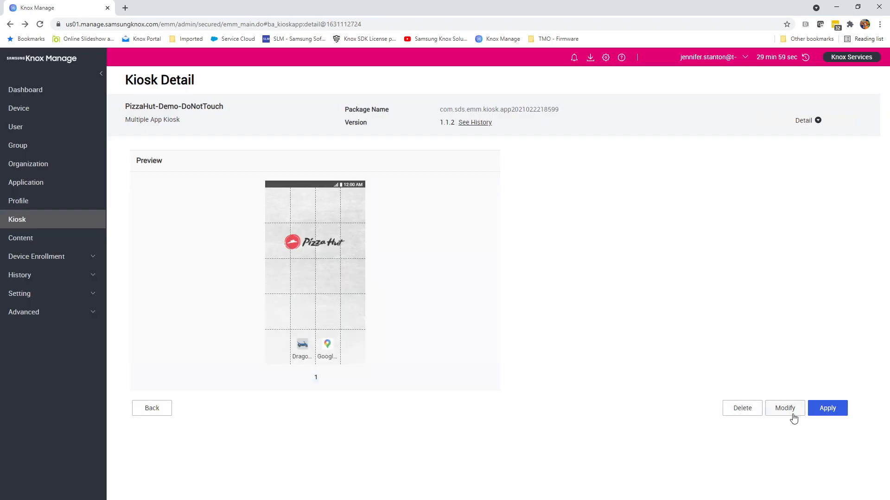
click(157, 410)
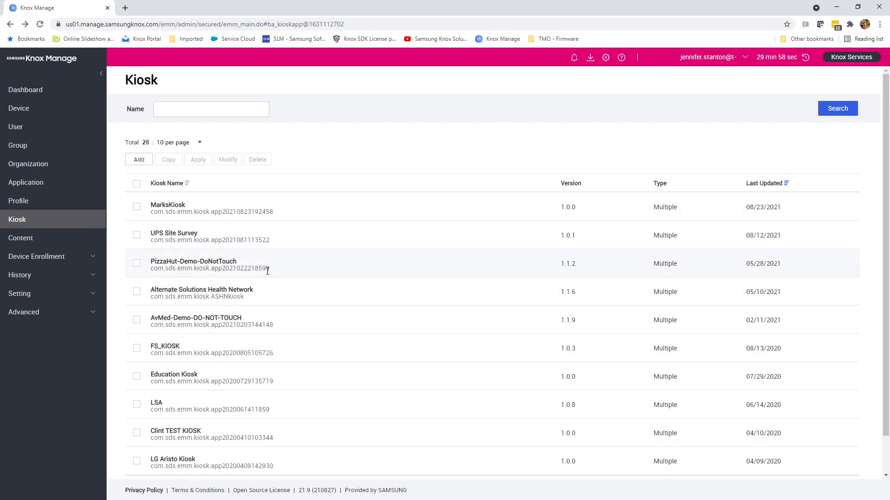
drag(273, 275, 153, 271)
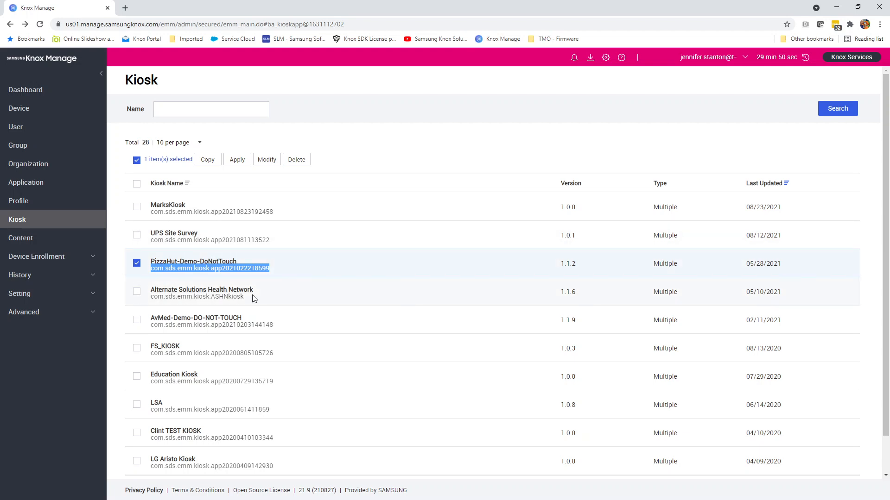
click(298, 272)
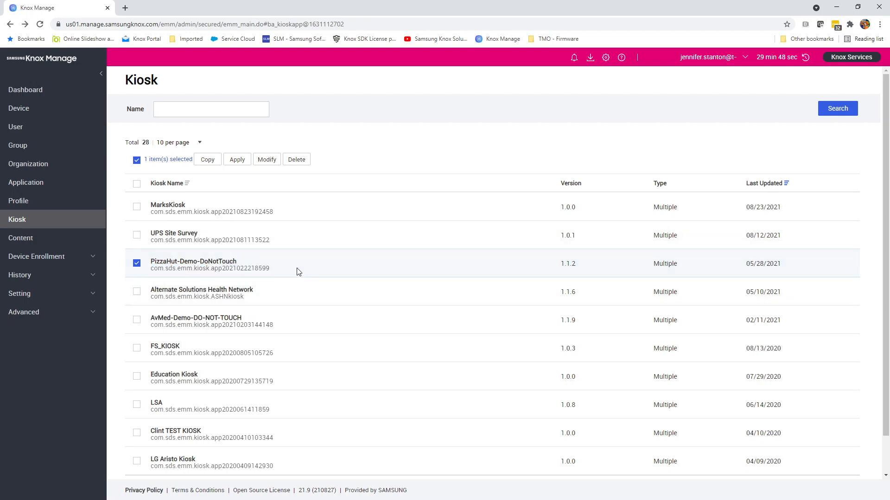
Open the policy settings of the device profile with priority 7 for editing
click(19, 202)
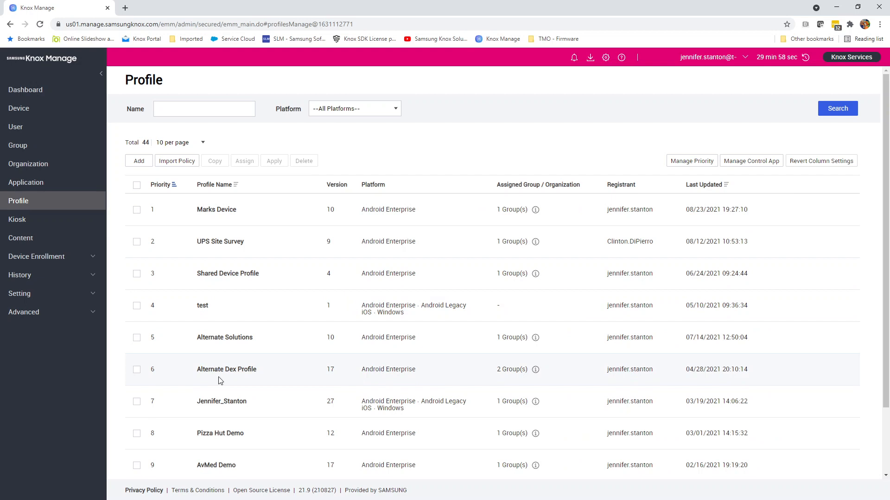
click(221, 402)
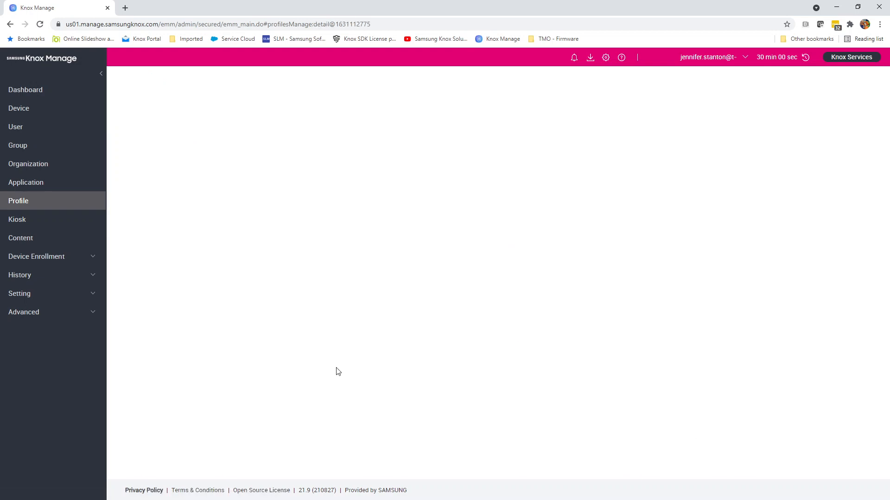
click(738, 354)
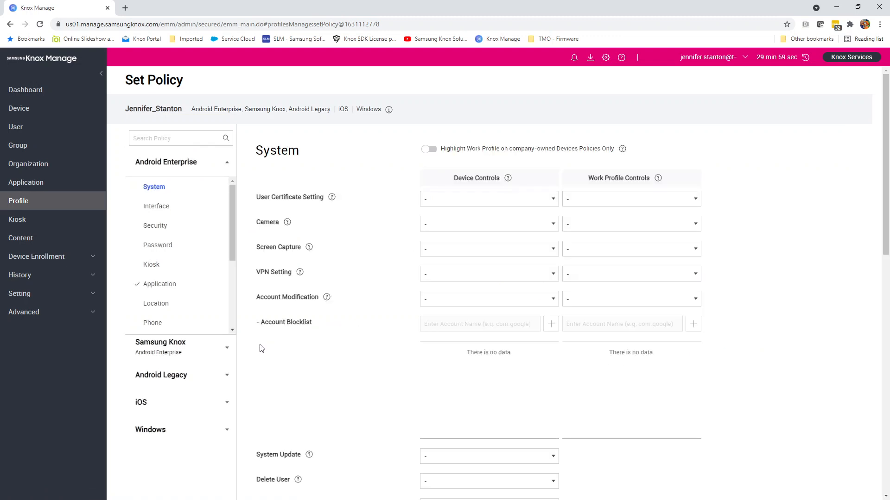
Set the Android Enterprise Kiosk App Settings policy to Multi App and choose PizzaHut-Demo-DoNotTouch as its application
click(149, 271)
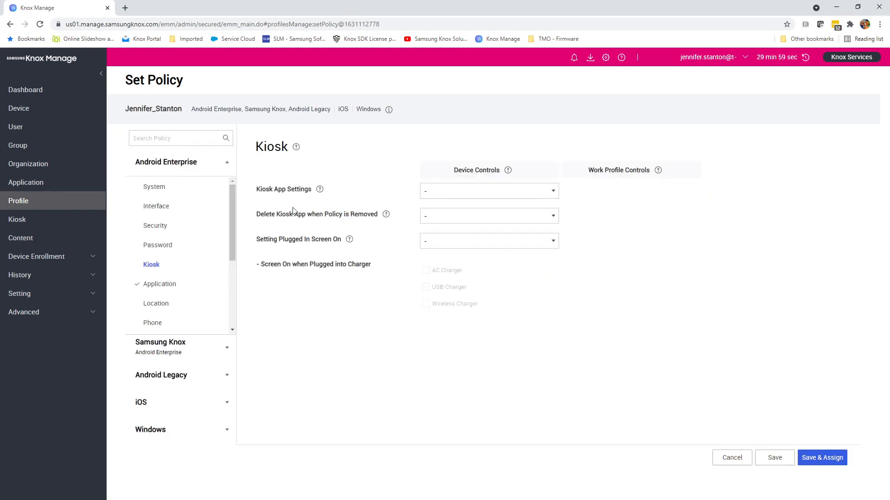
click(435, 195)
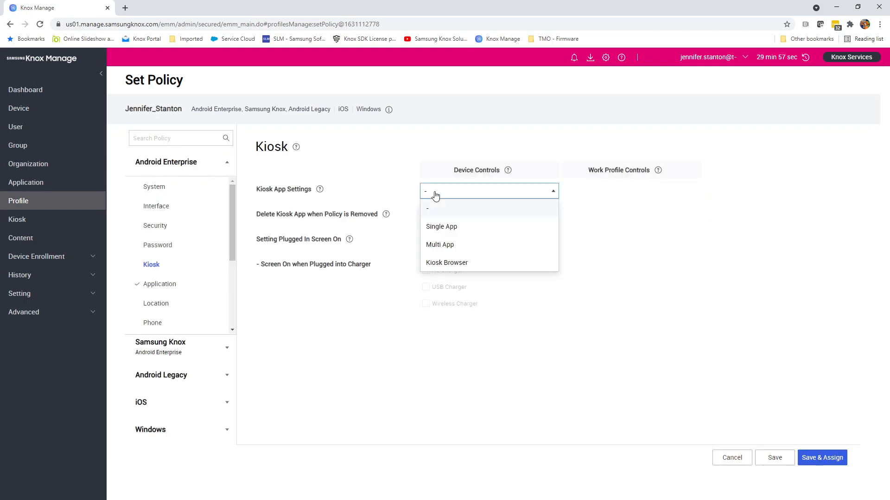
click(448, 254)
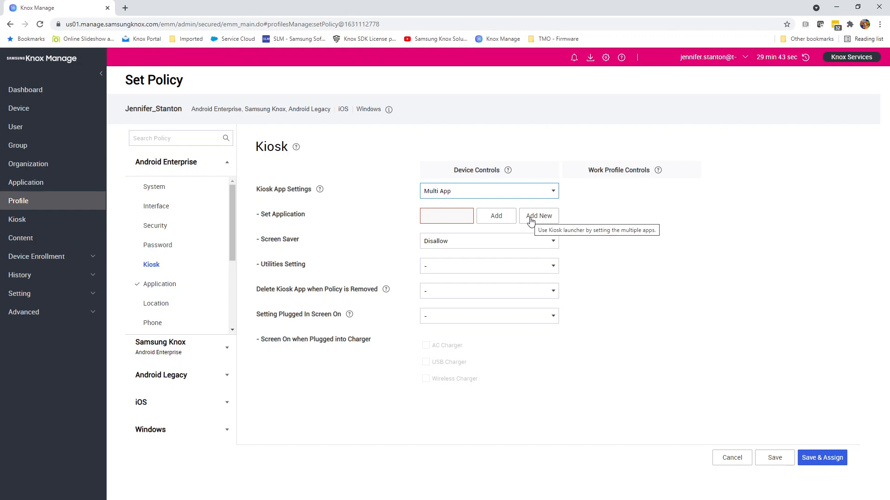
click(499, 220)
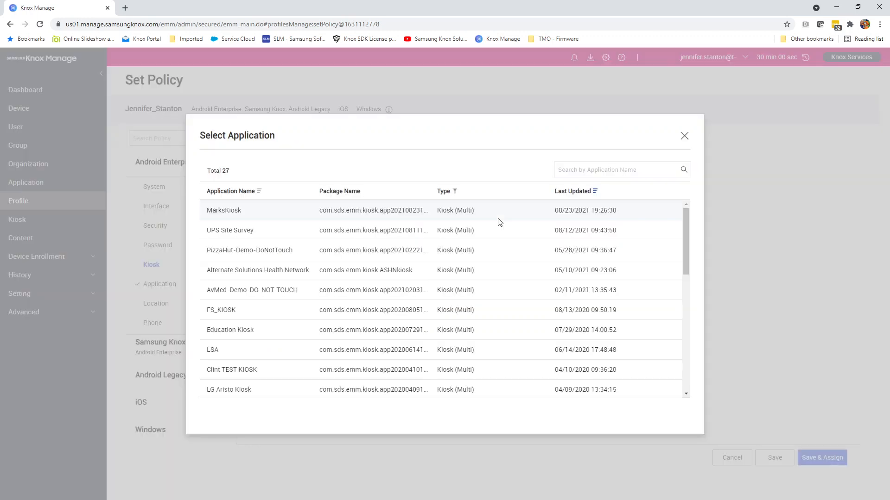
click(246, 250)
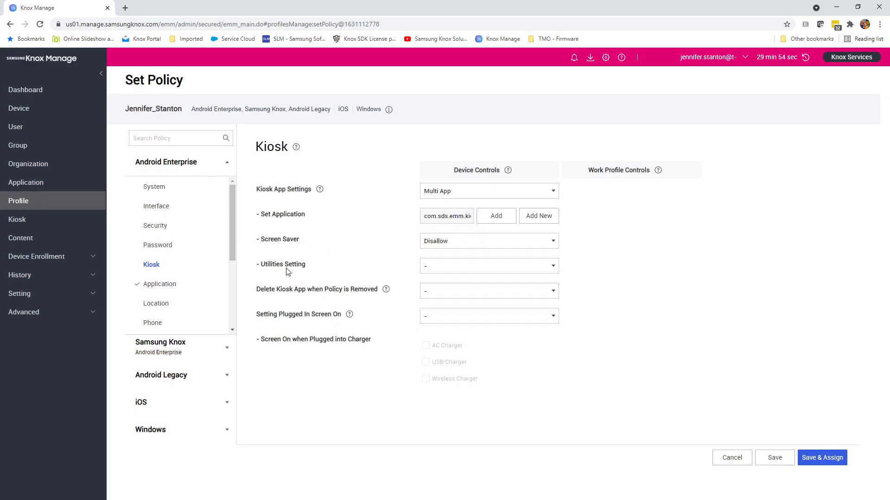
Set the kiosk policy's Utilities Setting to Allow, and allow Notification Bar, System Status Bar and Recent Apps
click(433, 272)
click(442, 304)
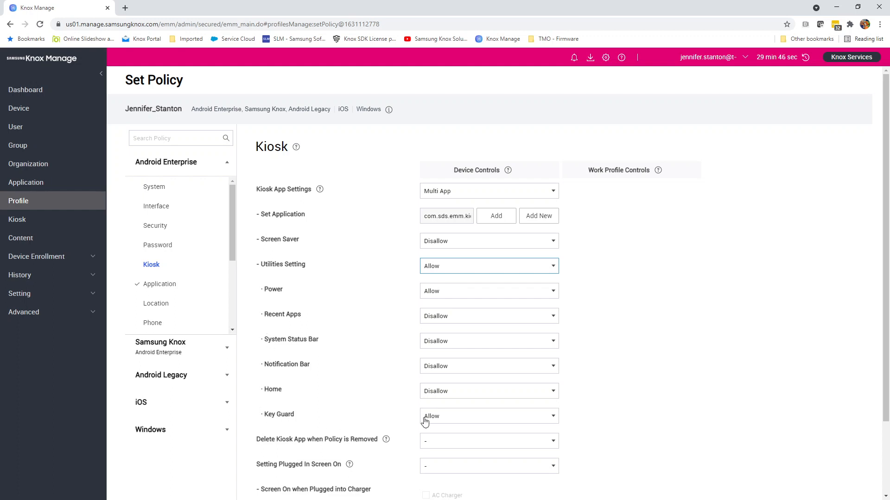
click(442, 368)
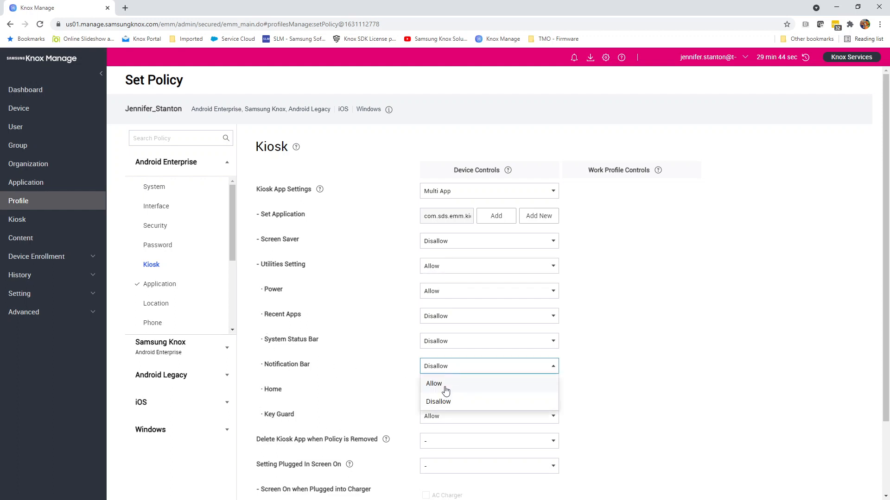
click(445, 390)
click(462, 342)
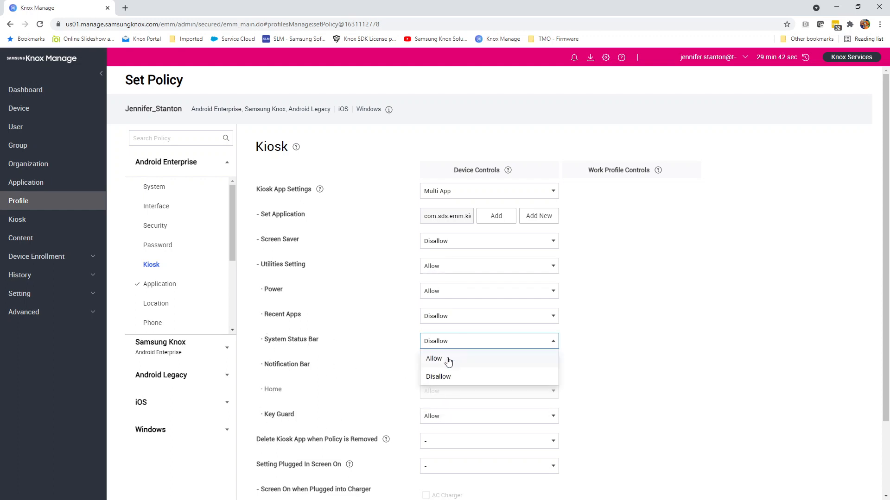
click(448, 358)
click(438, 319)
click(444, 334)
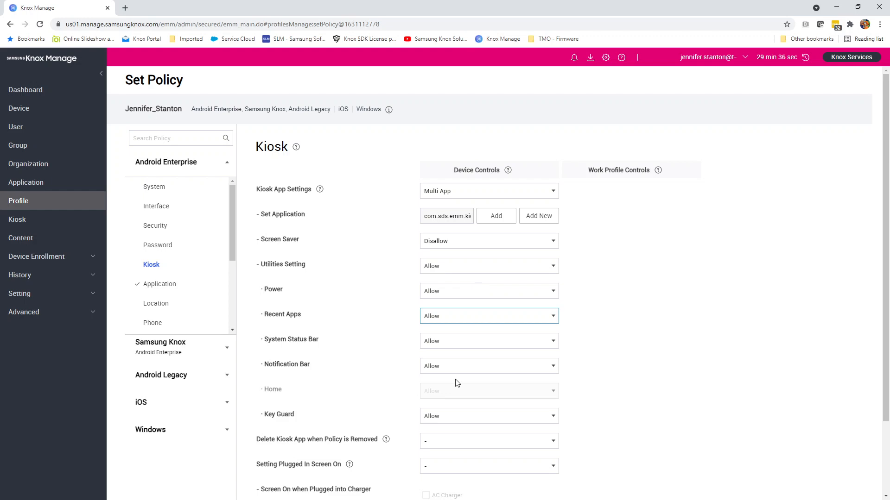
View the Screen Saver options without changing them and reset the Utilities Setting to its blank option
click(447, 241)
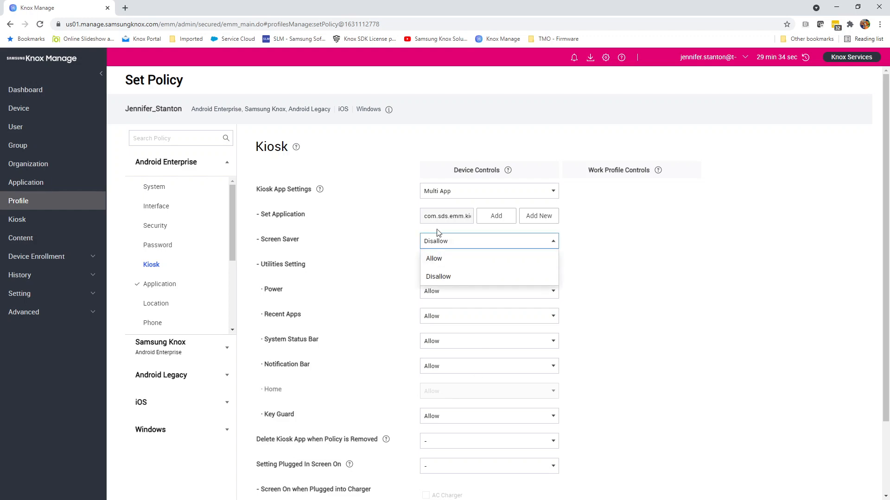
click(392, 269)
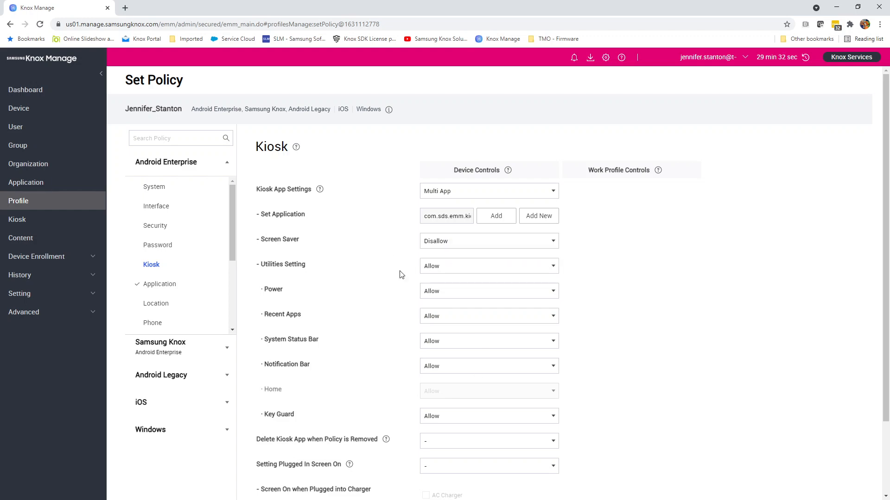
click(445, 268)
click(428, 285)
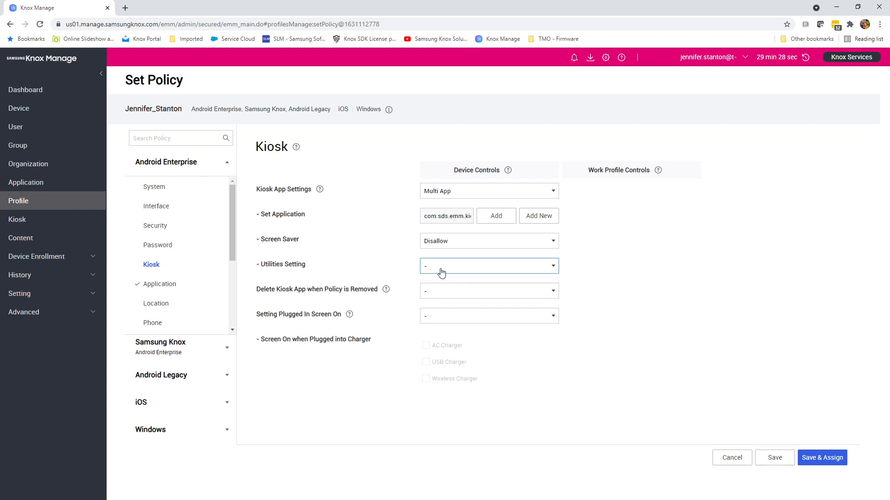
Set Utilities Setting to Allow again and allow Recent Apps, System Status Bar and Notification Bar for the kiosk
click(439, 270)
click(437, 303)
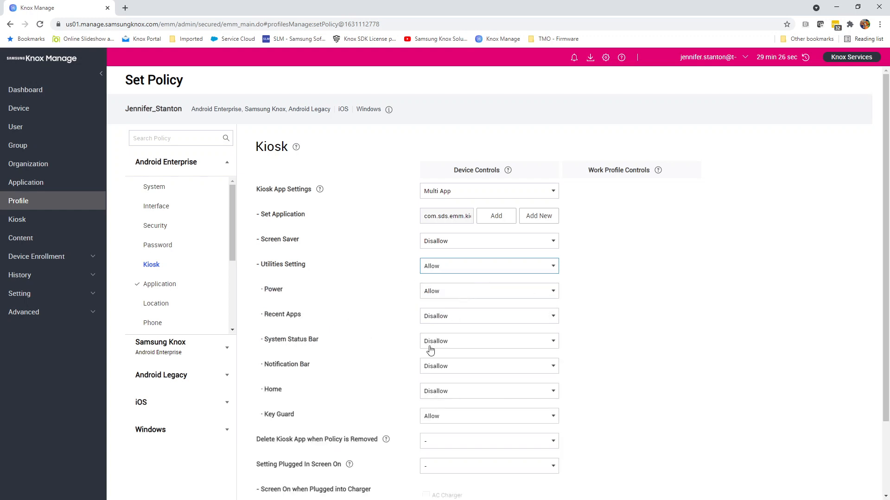
click(445, 321)
click(444, 335)
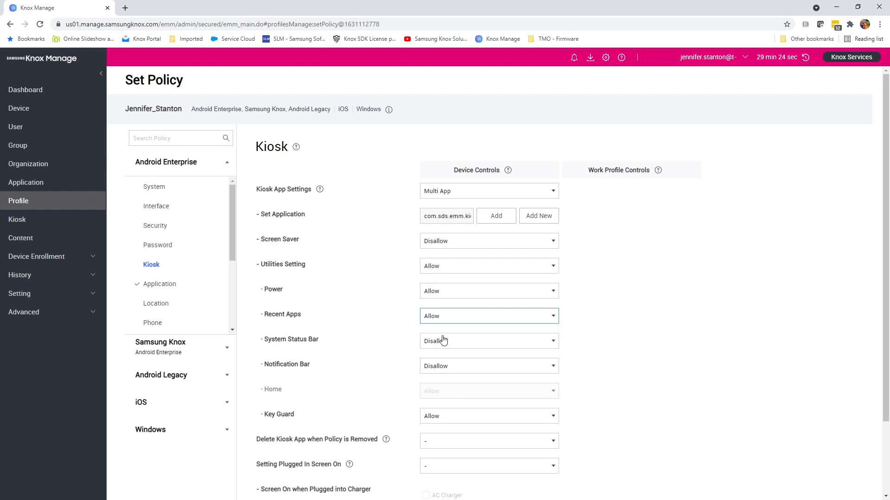
click(443, 343)
click(450, 359)
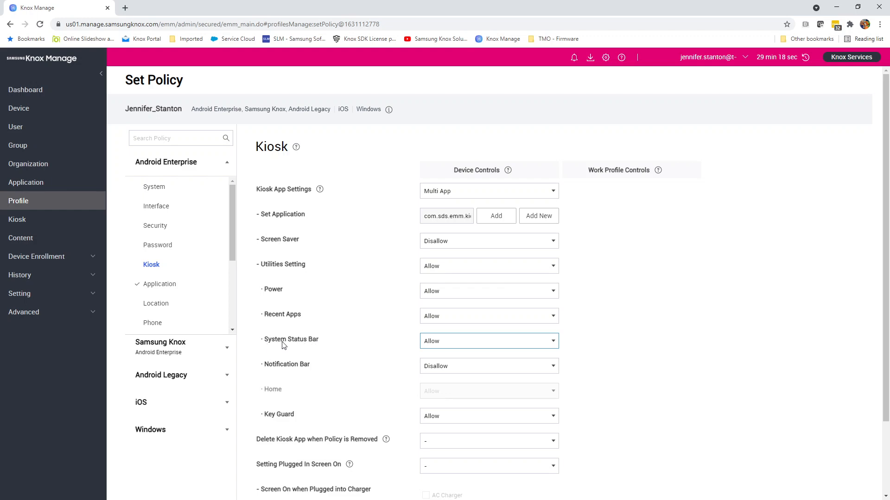
click(435, 368)
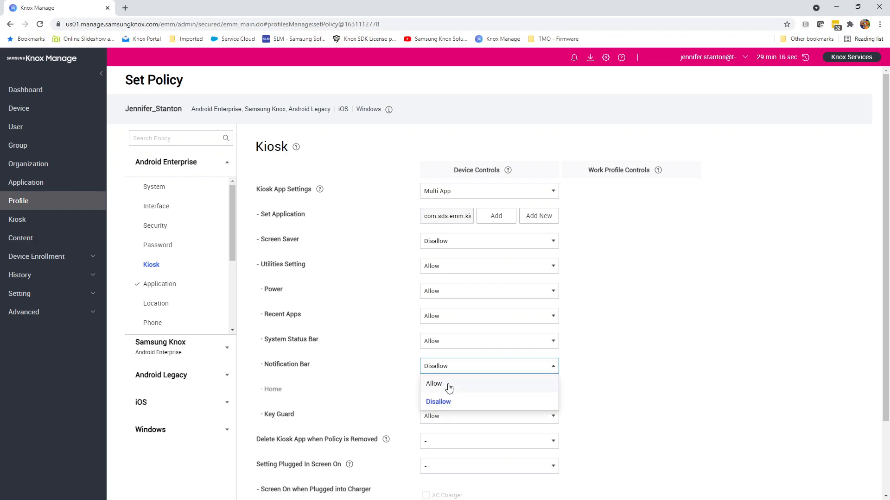
click(444, 381)
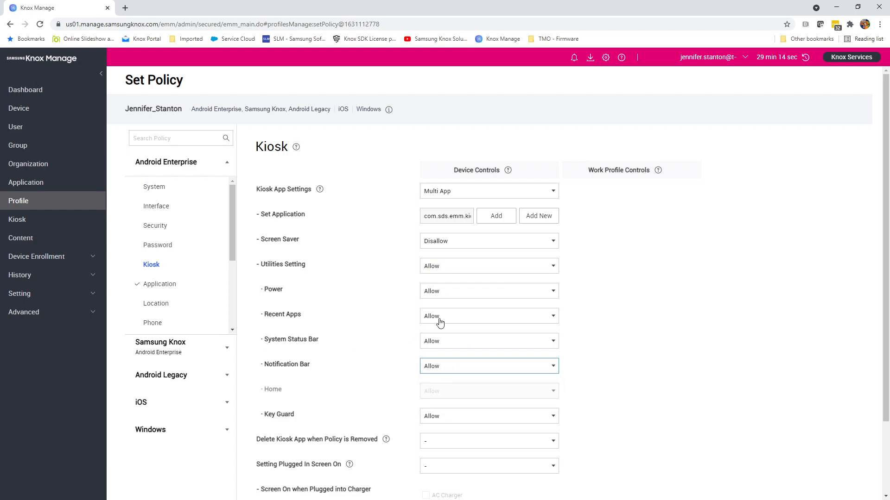
Save the profile with its kiosk policy and proceed to assigning it
scroll(596, 346, down, 2)
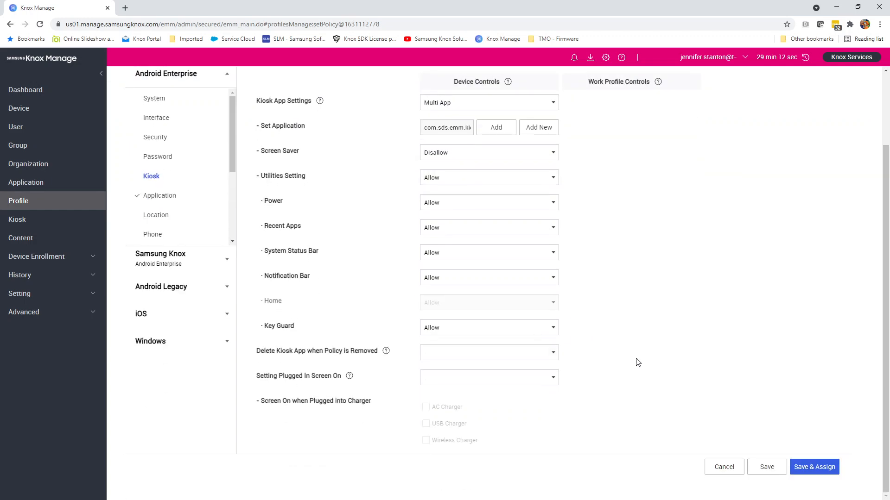
click(809, 469)
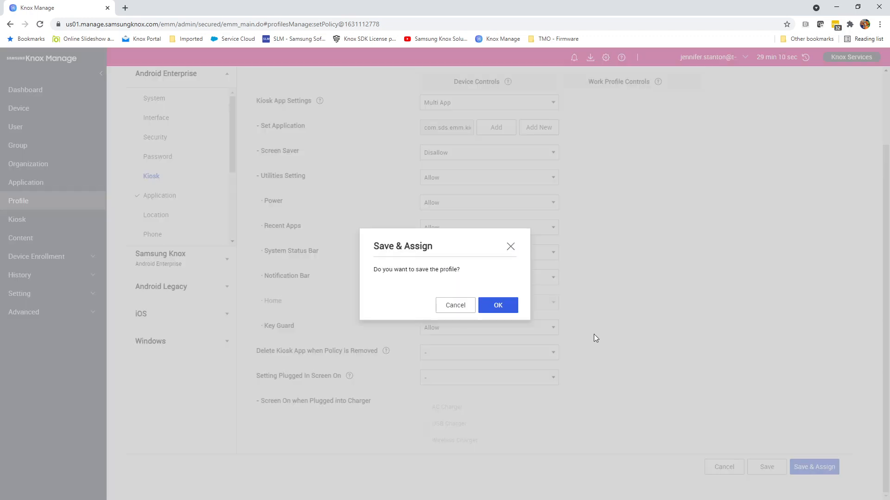
click(502, 313)
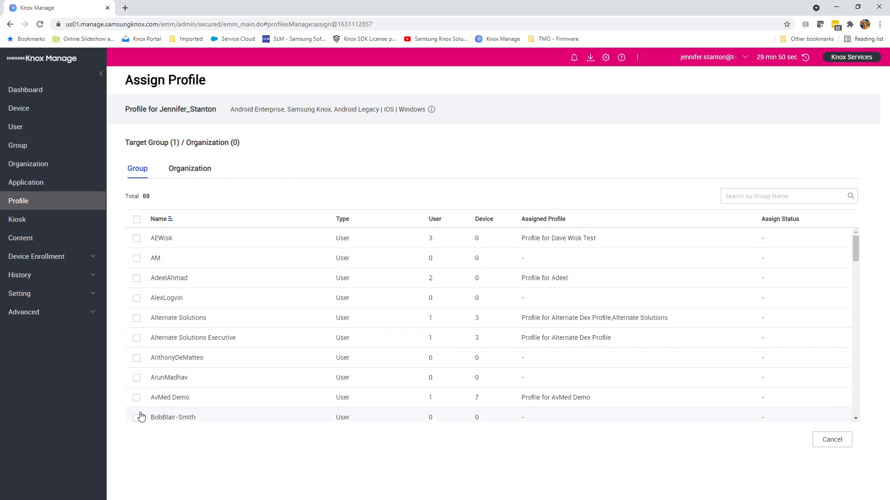
click(137, 398)
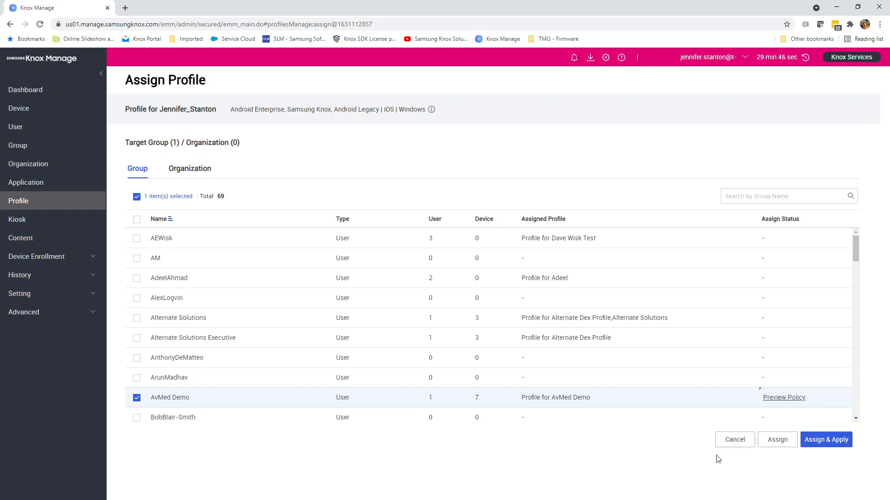
click(731, 441)
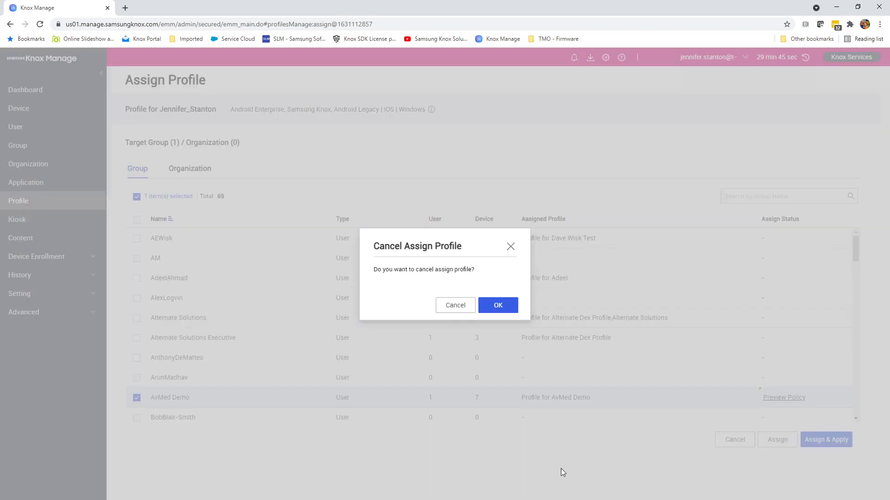
click(498, 305)
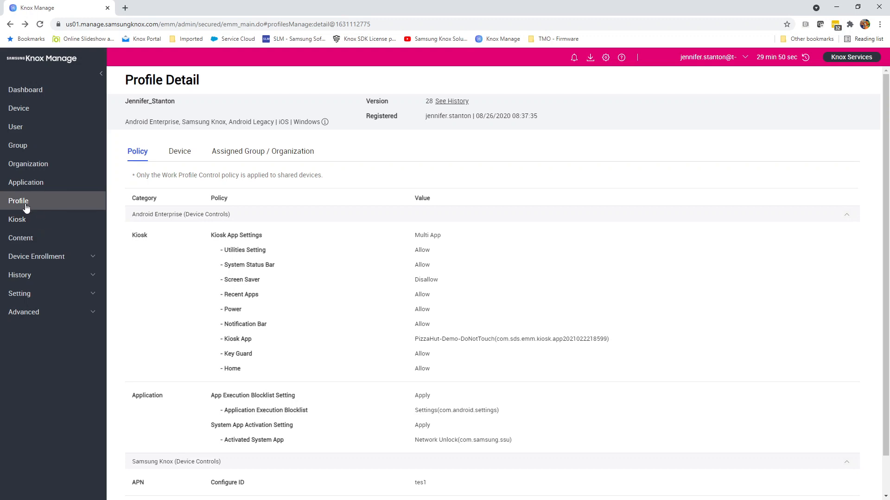
Open the device list and review the Platform & Management Type of the devices on both pages
click(29, 115)
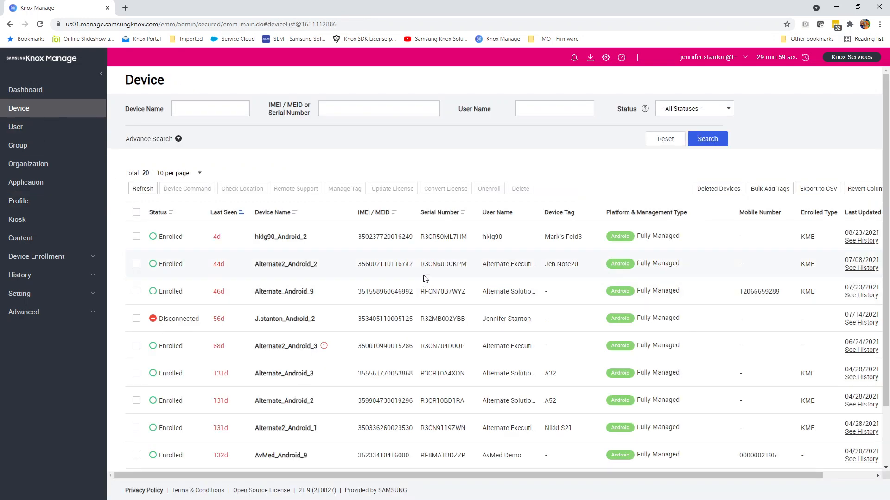
drag(681, 238, 636, 241)
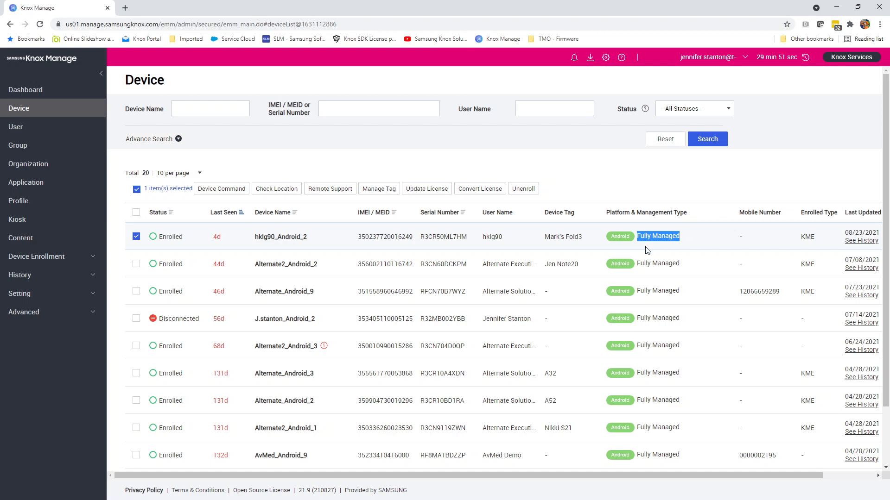
scroll(655, 324, down, 3)
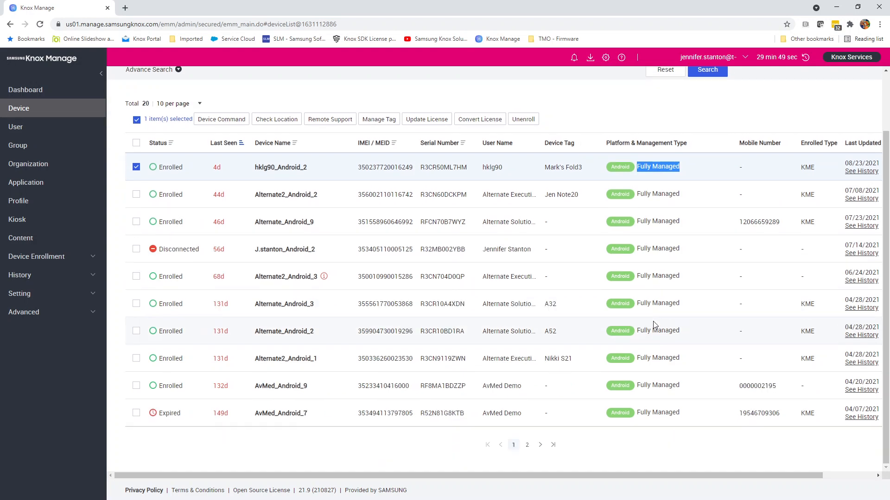
click(526, 445)
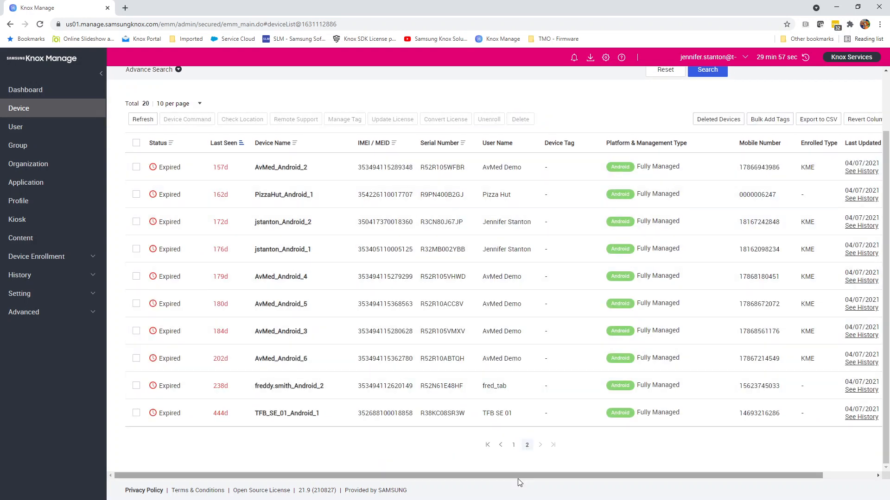
click(514, 445)
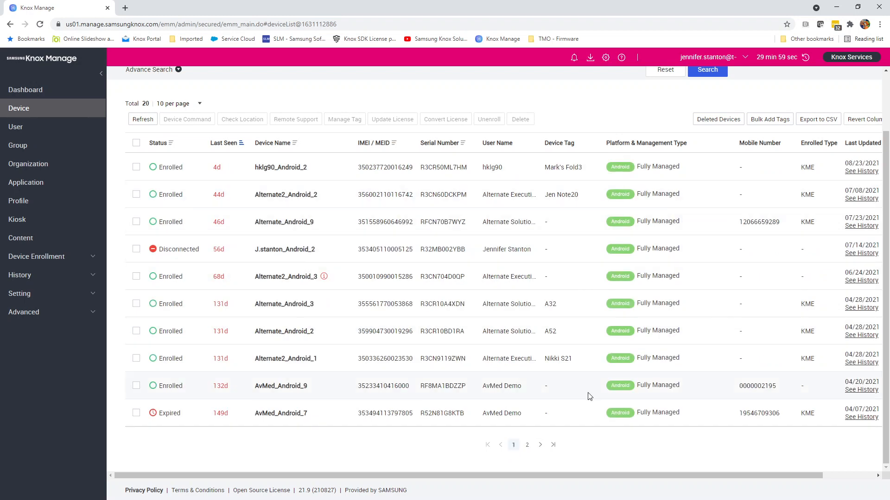
Highlight the Fully Managed management type of the first device in the list
scroll(678, 393, up, 1)
scroll(679, 393, up, 1)
scroll(681, 370, down, 2)
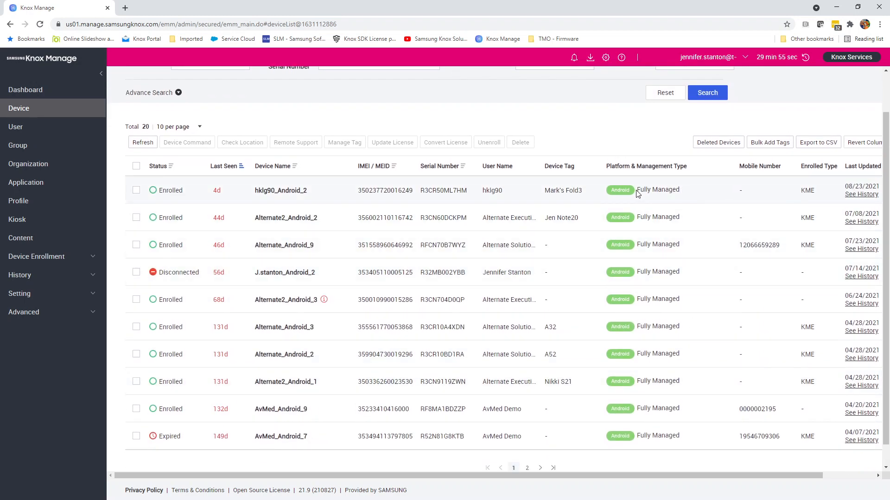
drag(639, 190, 685, 193)
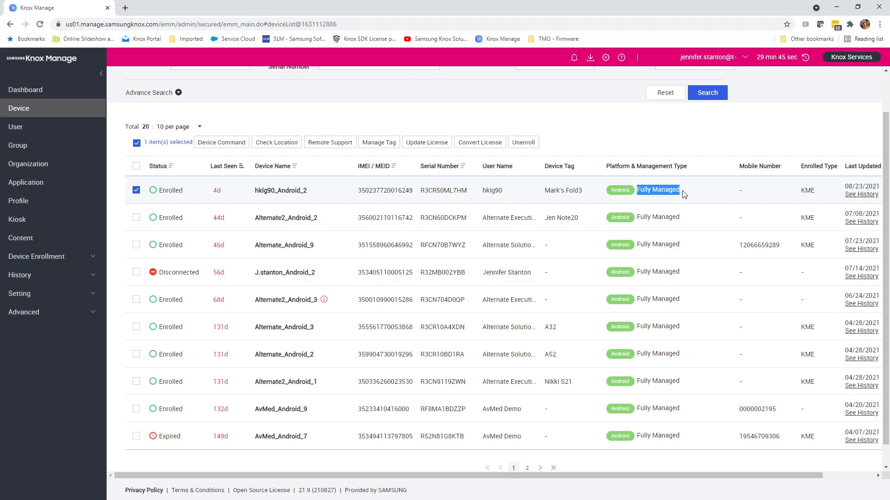
click(685, 195)
drag(638, 189, 694, 198)
Open the online Knox Manage manual from the help resources and find its Knox Manage topics
click(622, 59)
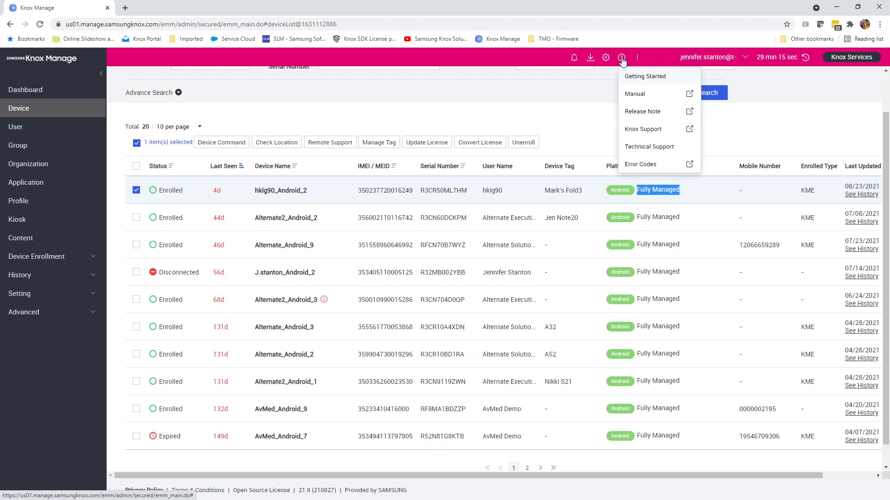
click(633, 94)
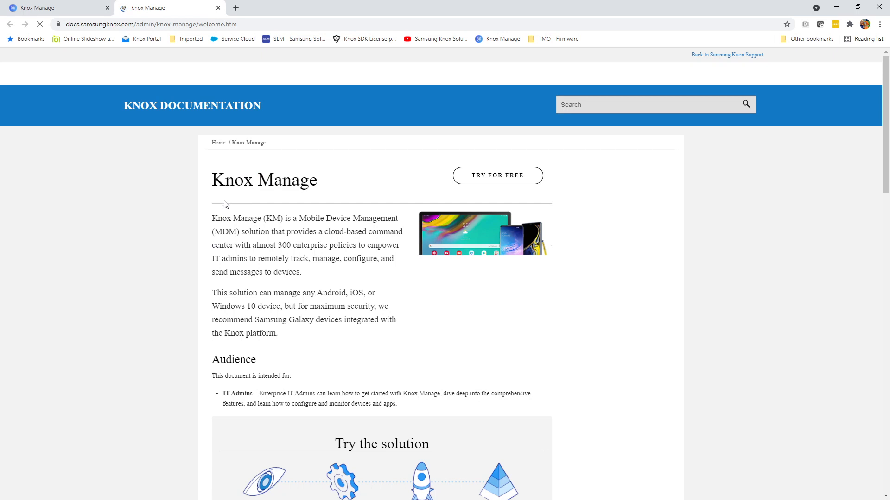
scroll(212, 400, down, 2)
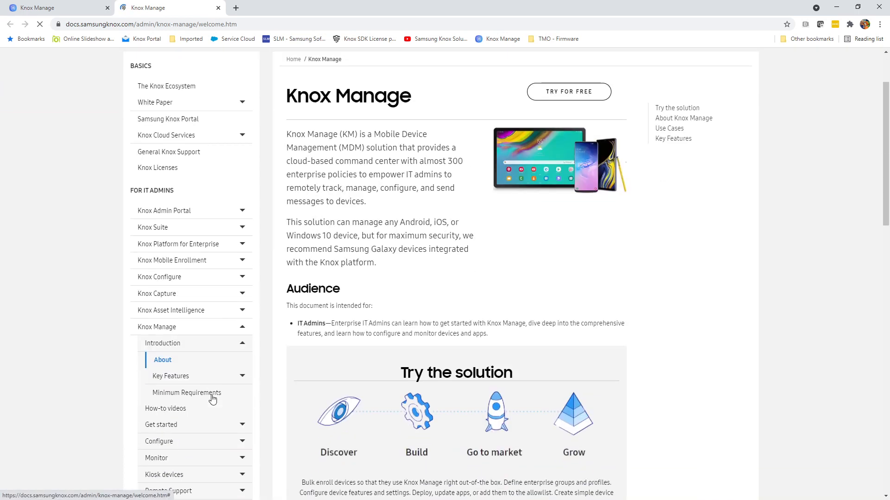
scroll(212, 399, down, 4)
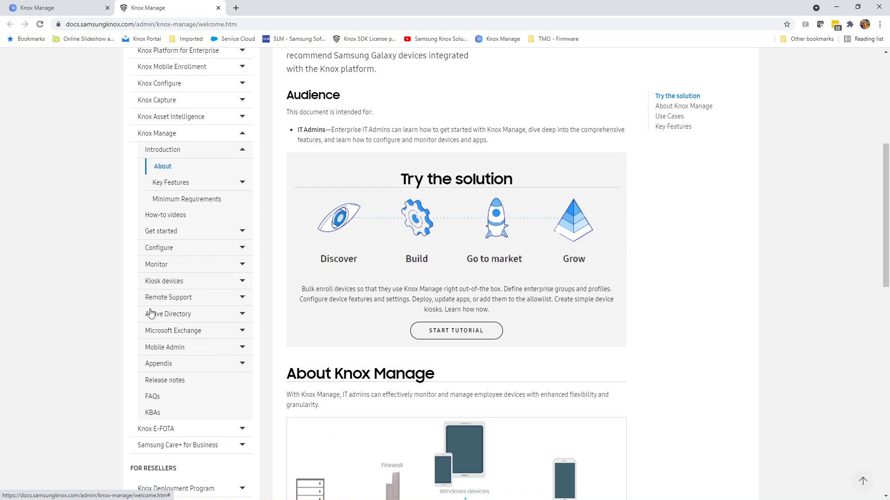
Open the "Enroll a single device" article under Configure, Devices, Enroll devices in the Knox Manage documentation
click(173, 252)
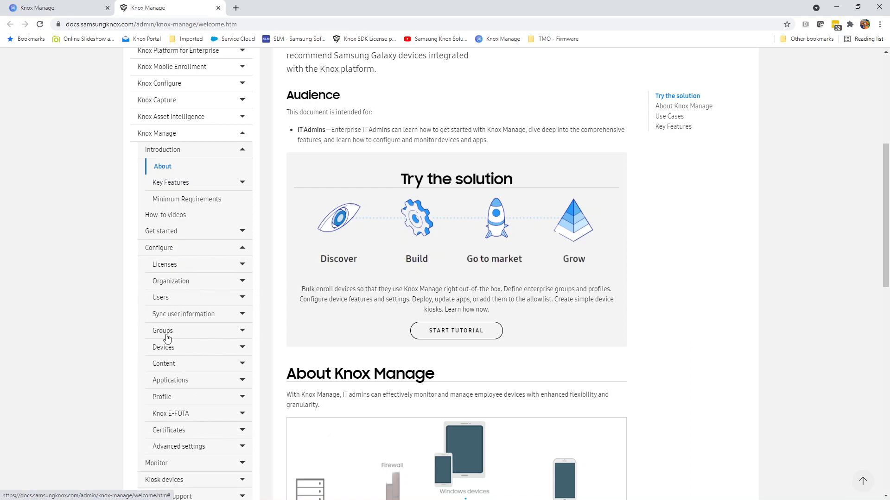
click(183, 351)
scroll(194, 374, down, 1)
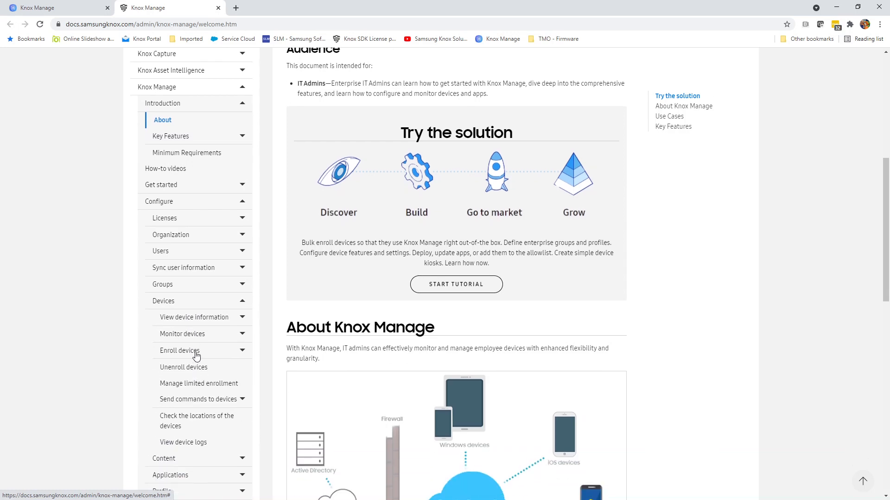
click(197, 352)
click(203, 369)
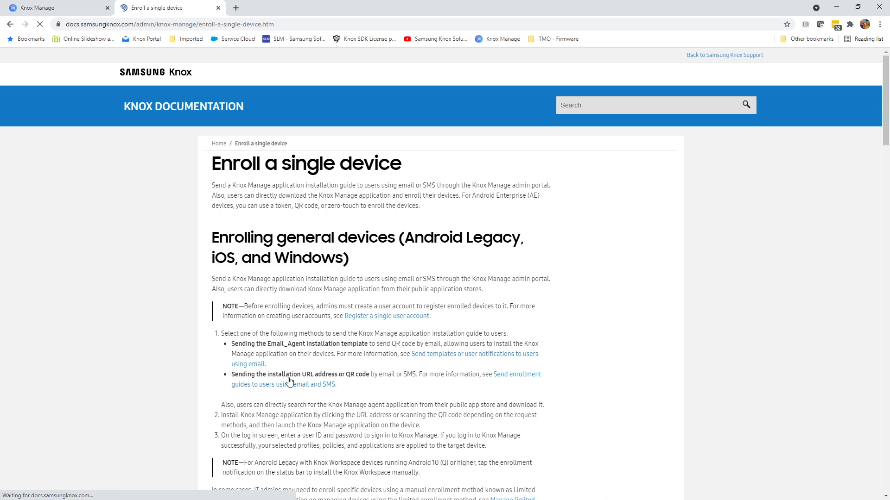
Examine the Android Enterprise manage types in the enrollment article and highlight the Work Profile type entry
scroll(422, 379, down, 2)
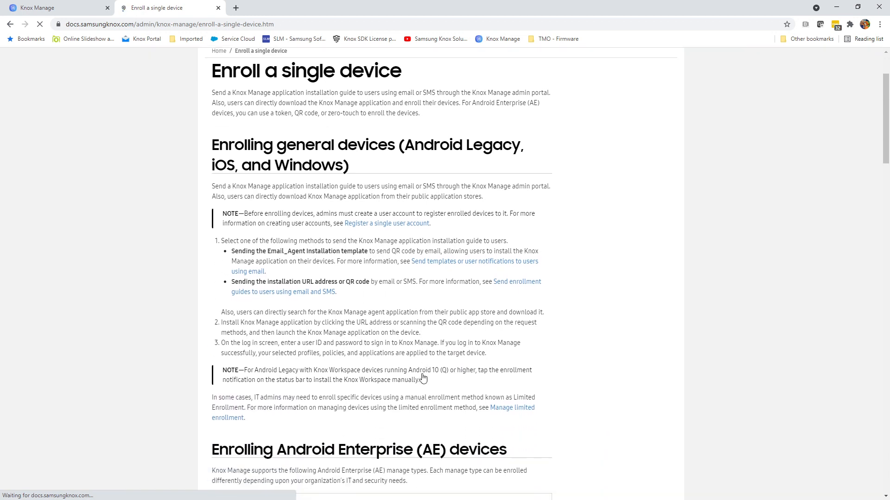
scroll(422, 379, down, 5)
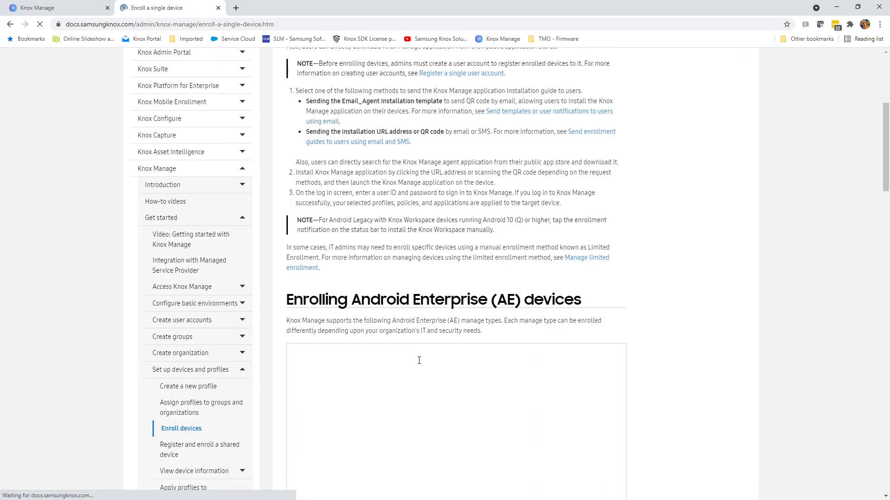
scroll(438, 314, down, 2)
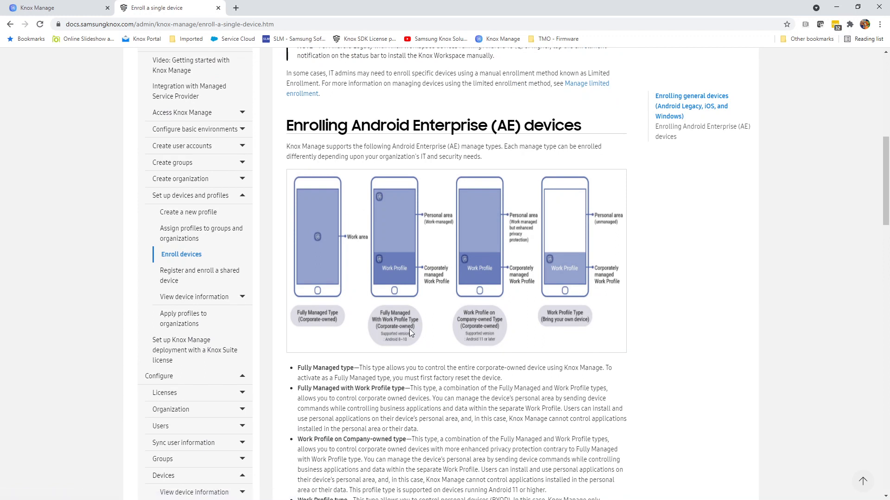
scroll(405, 367, down, 1)
scroll(404, 367, down, 3)
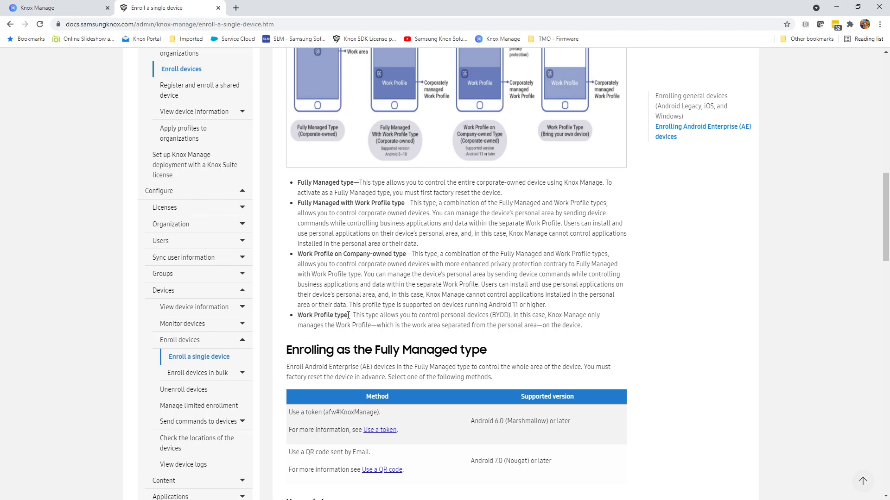
drag(348, 316, 298, 318)
click(430, 318)
Read the instructions for enrolling a device as the Fully Managed type with a token or a QR code
scroll(431, 325, down, 3)
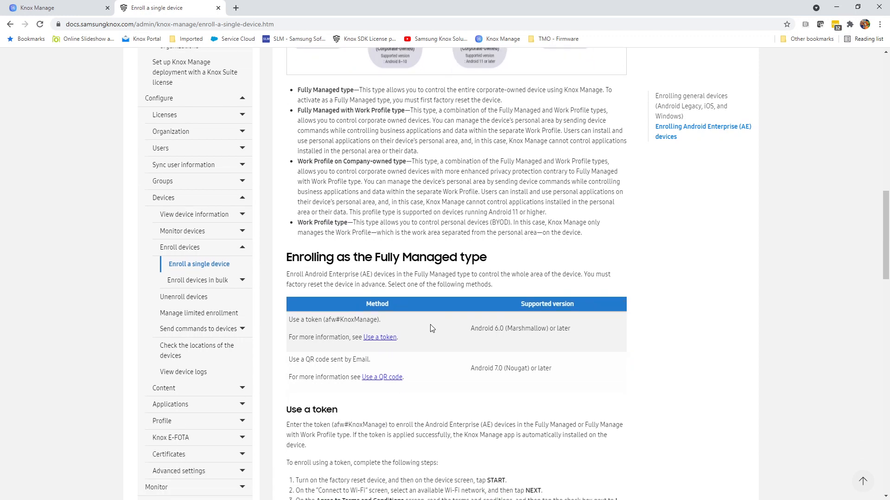
scroll(326, 201, down, 1)
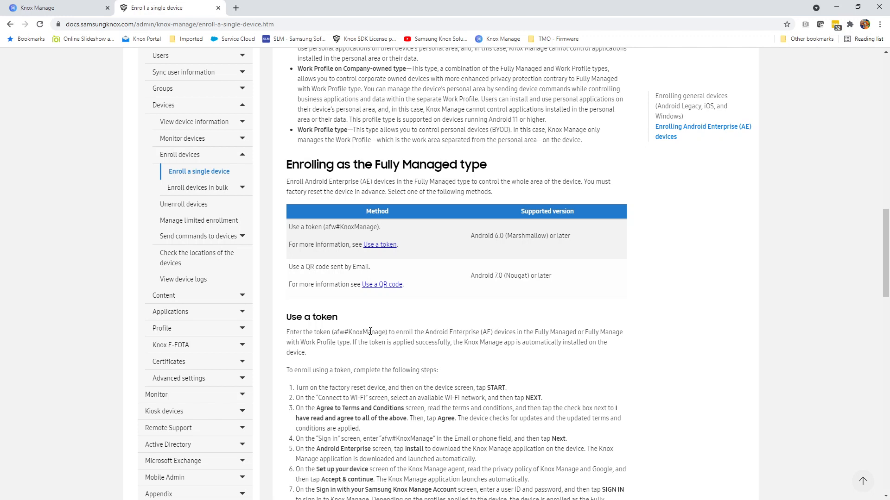
scroll(371, 332, down, 5)
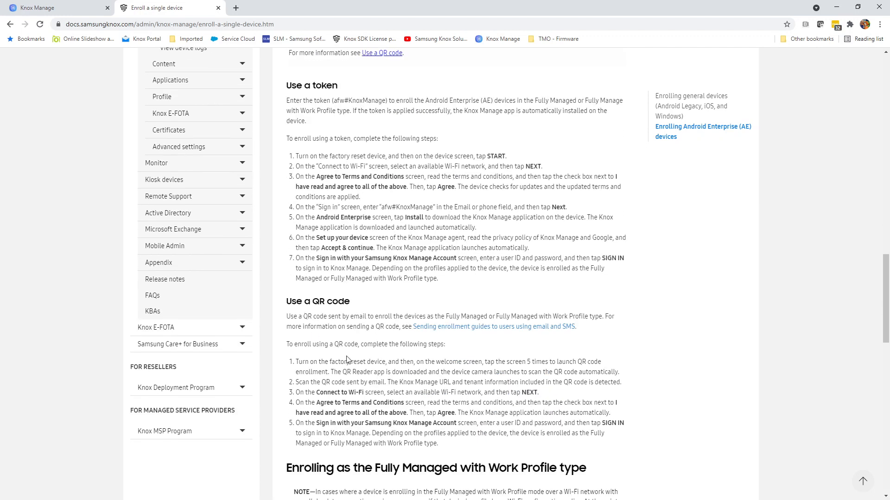
scroll(346, 360, down, 4)
scroll(347, 359, up, 4)
scroll(346, 359, down, 4)
scroll(356, 377, up, 7)
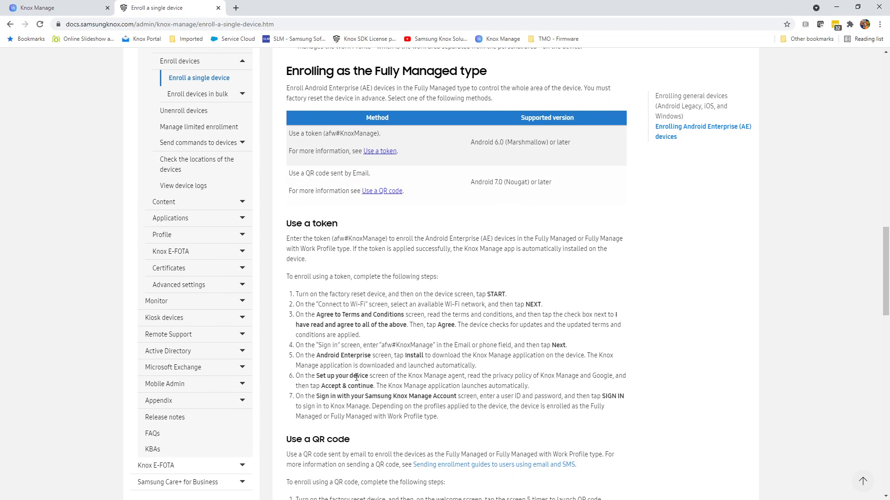